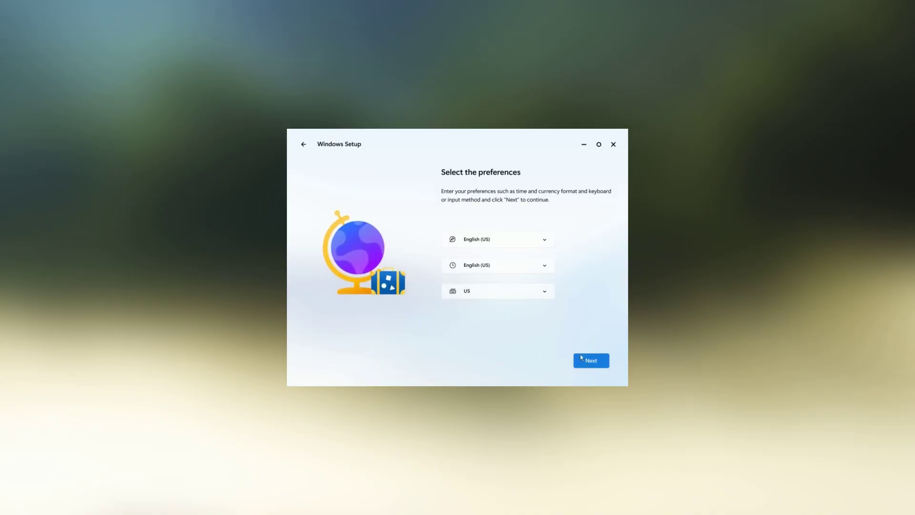
Step: Accept the English (US) language, time format and US keyboard preferences, and choose the Install setup option
{"action": "left_click", "coordinate": [591, 362]}
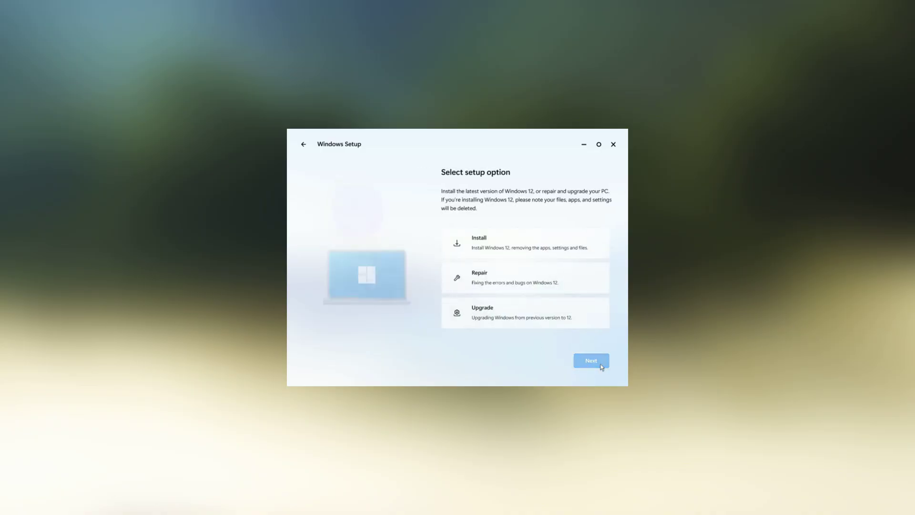
{"action": "left_click", "coordinate": [541, 255]}
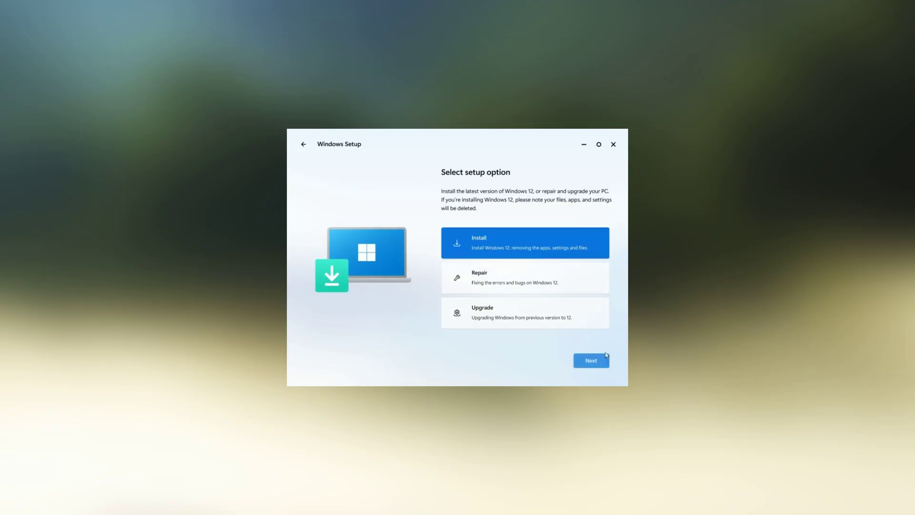
{"action": "left_click", "coordinate": [594, 365]}
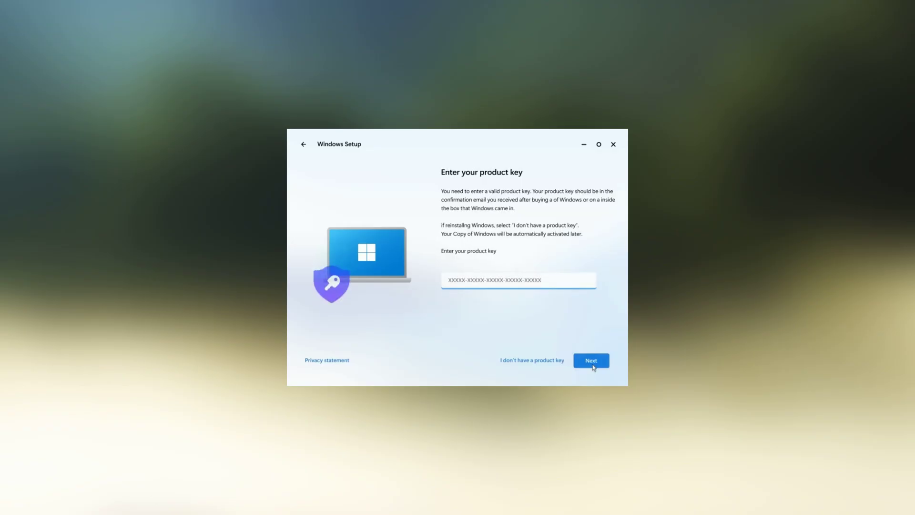
Step: Enter the product key and select the Windows 12 Pro x64 edition for installation
{"action": "left_click", "coordinate": [566, 279]}
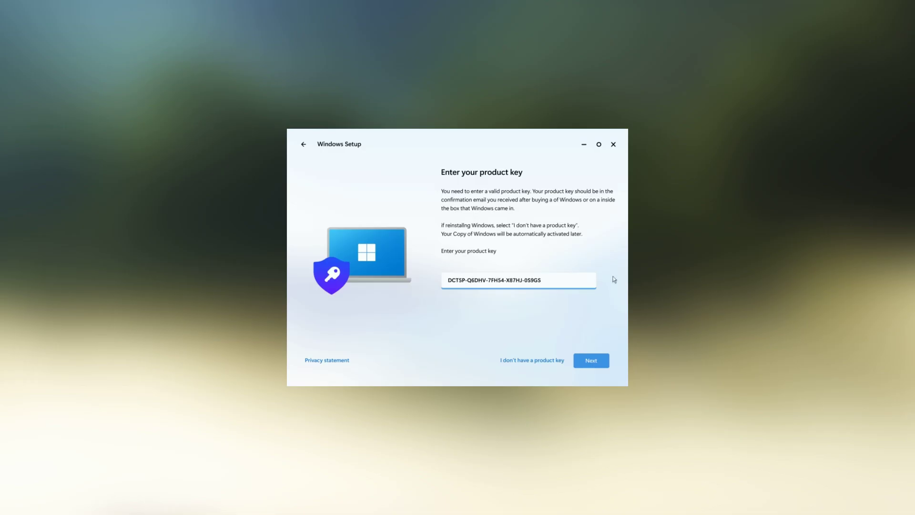
{"action": "left_click", "coordinate": [603, 360]}
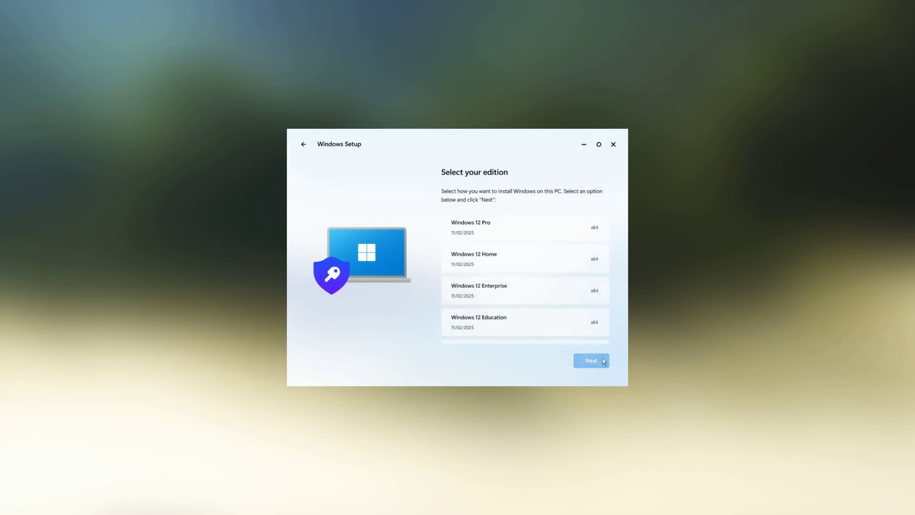
{"action": "left_click", "coordinate": [564, 240]}
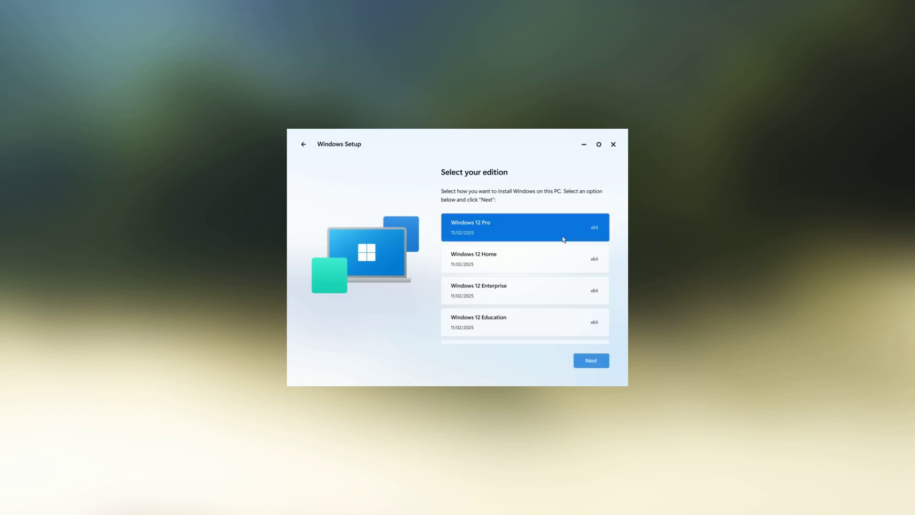
{"action": "left_click", "coordinate": [592, 362]}
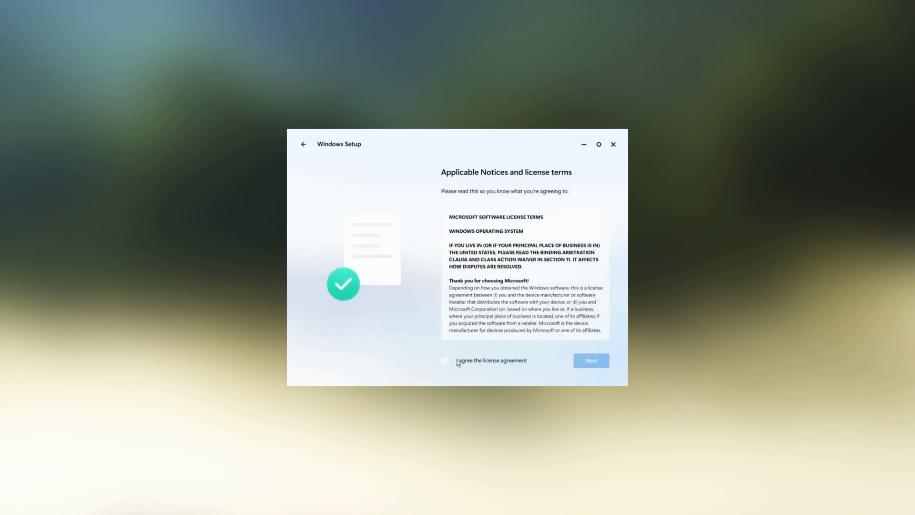
Step: Agree to the license agreement and start the installation on the Drive 0 unallocated space of the Local Disk
{"action": "left_click", "coordinate": [445, 361]}
{"action": "left_click", "coordinate": [600, 366]}
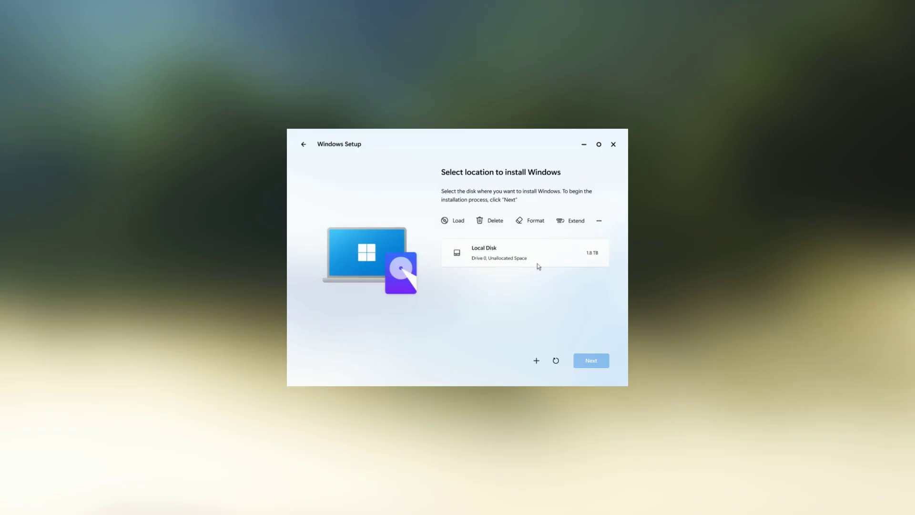
{"action": "left_click", "coordinate": [538, 265]}
{"action": "left_click", "coordinate": [591, 366]}
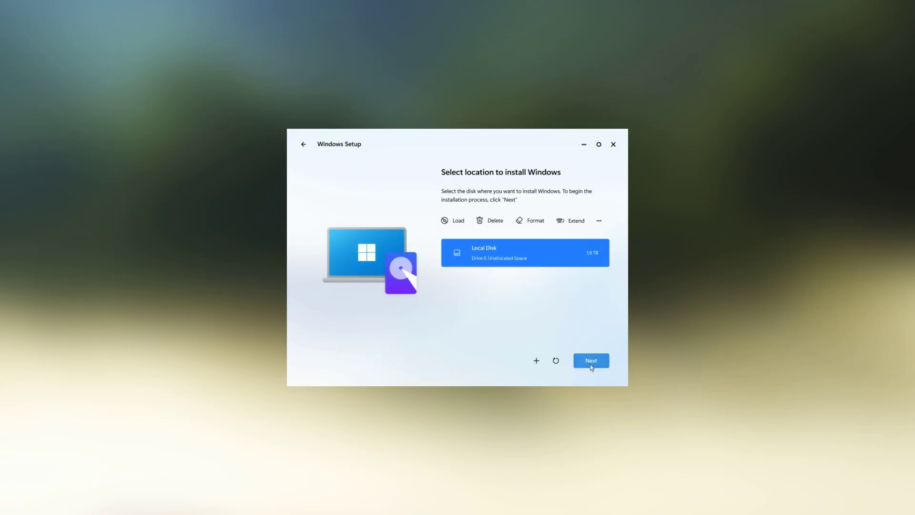
{"action": "left_click", "coordinate": [591, 366]}
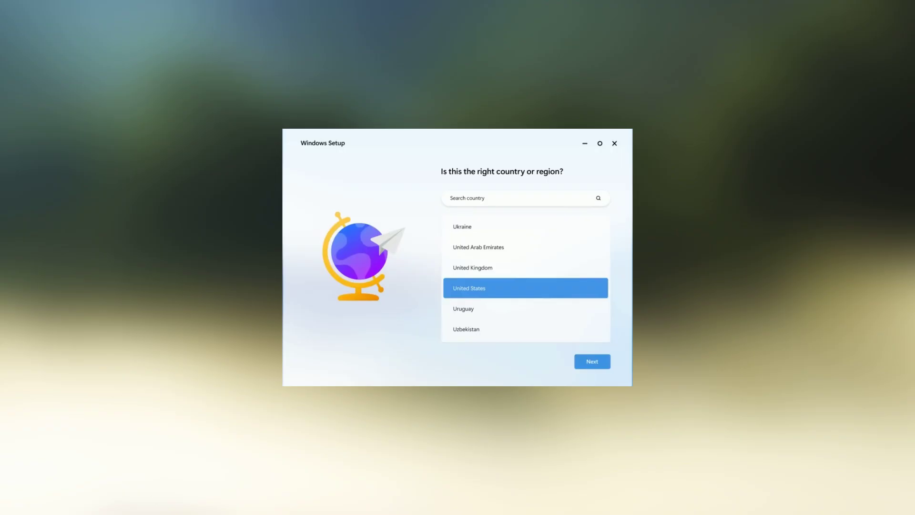
Step: Keep United States as the country or region and continue through setup to the device naming page
{"action": "left_click", "coordinate": [601, 367]}
{"action": "left_click", "coordinate": [602, 366]}
{"action": "left_click", "coordinate": [601, 367]}
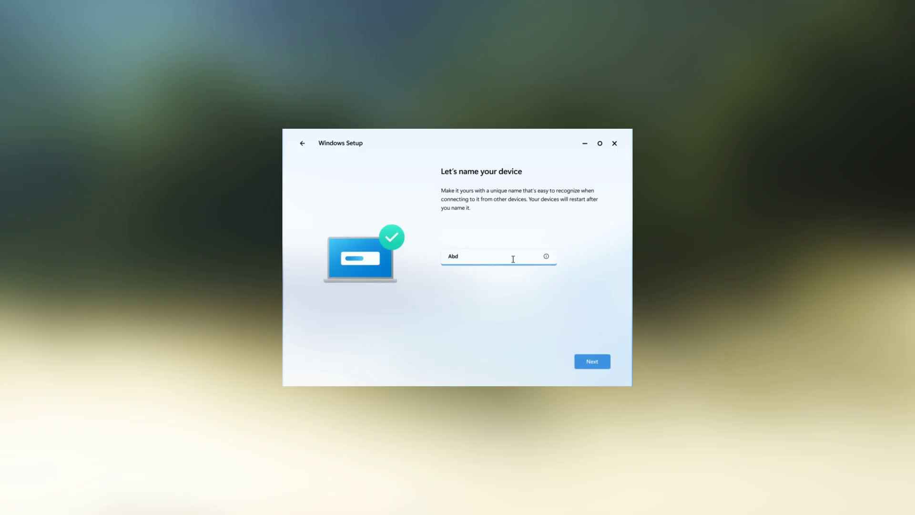
Step: Enter a name for the device and choose to set it up for personal use
{"action": "left_click", "coordinate": [589, 365]}
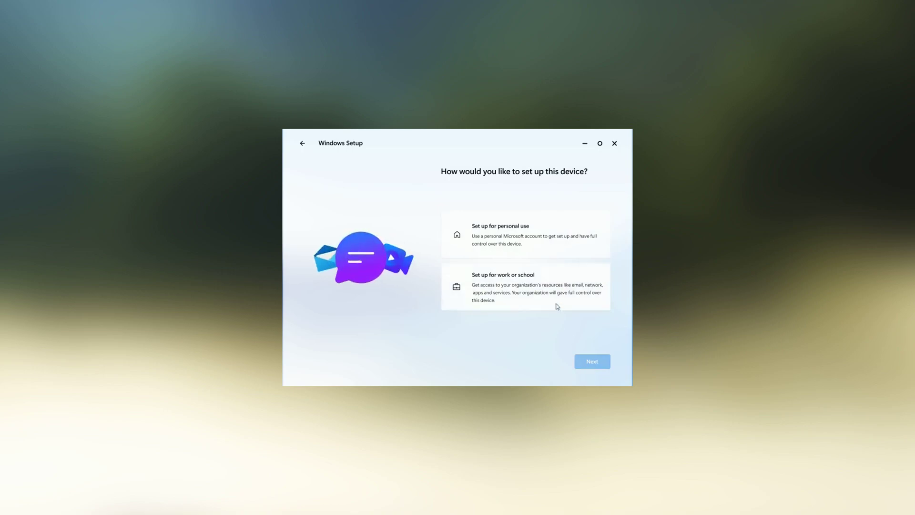
{"action": "left_click", "coordinate": [552, 244]}
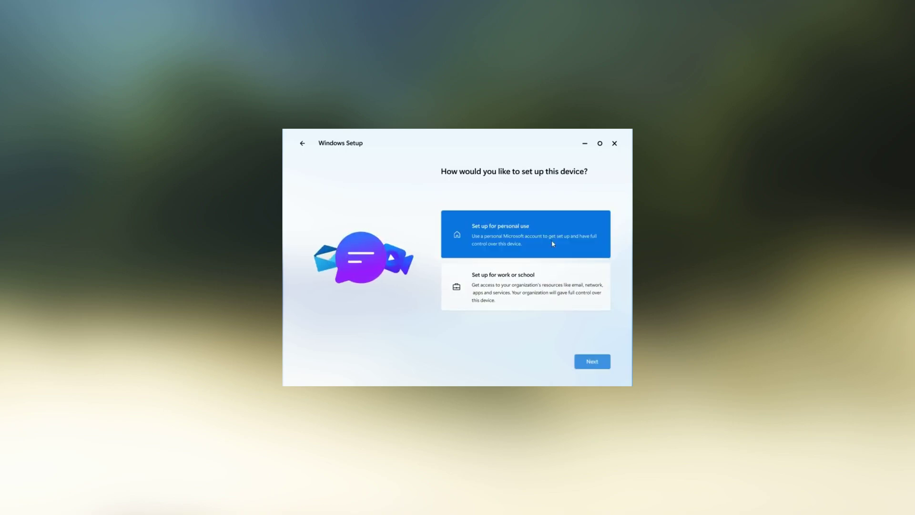
{"action": "left_click", "coordinate": [598, 366]}
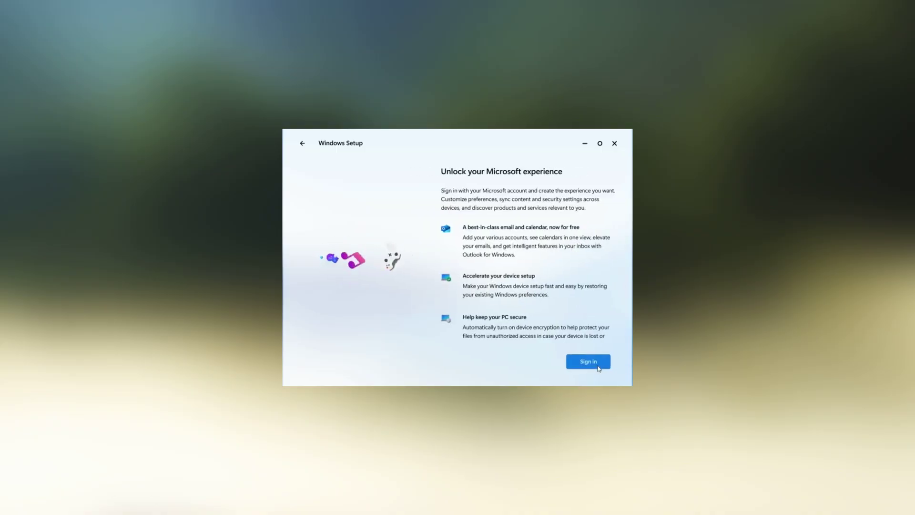
Step: Sign in to the Microsoft account with its e-mail and password, and create a Windows Hello PIN
{"action": "left_click", "coordinate": [599, 367]}
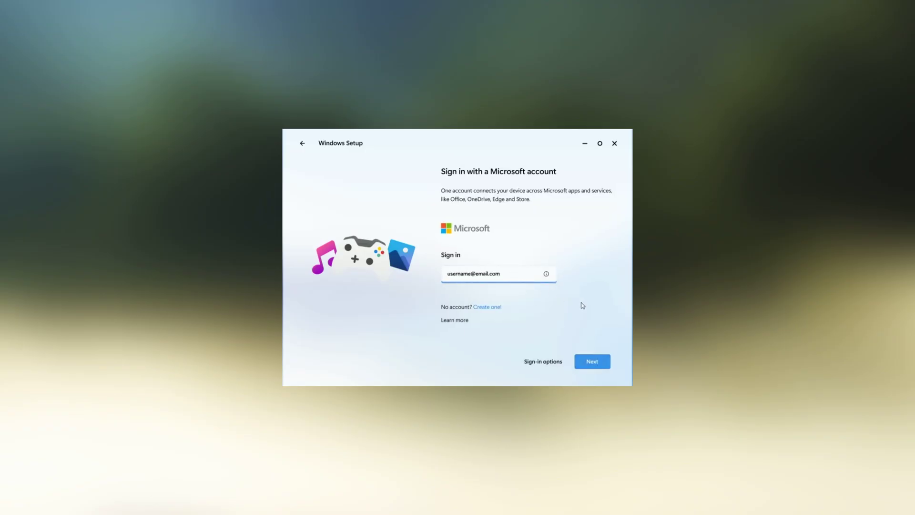
{"action": "left_click", "coordinate": [599, 367]}
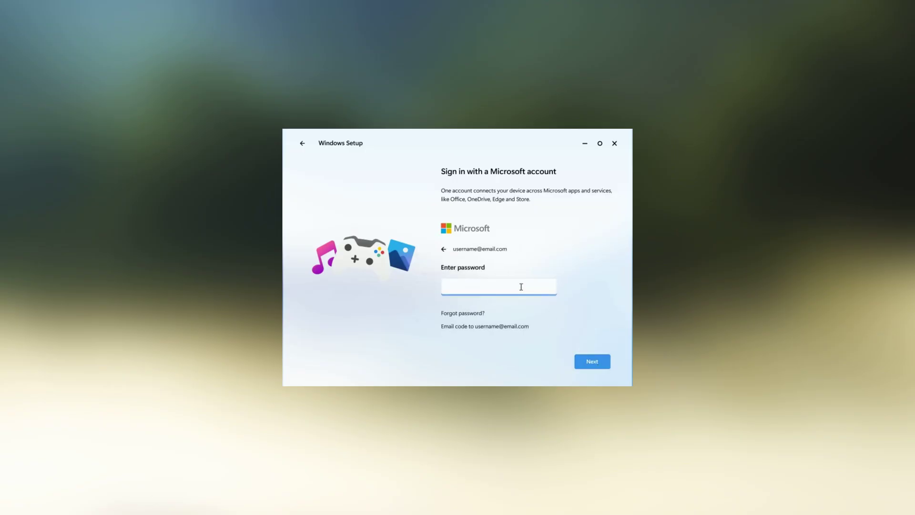
{"action": "left_click", "coordinate": [592, 361]}
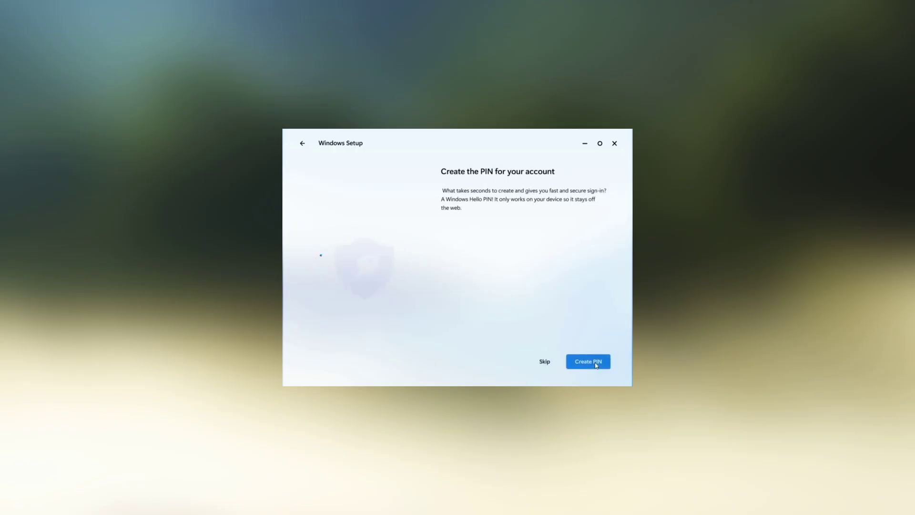
{"action": "left_click", "coordinate": [596, 365]}
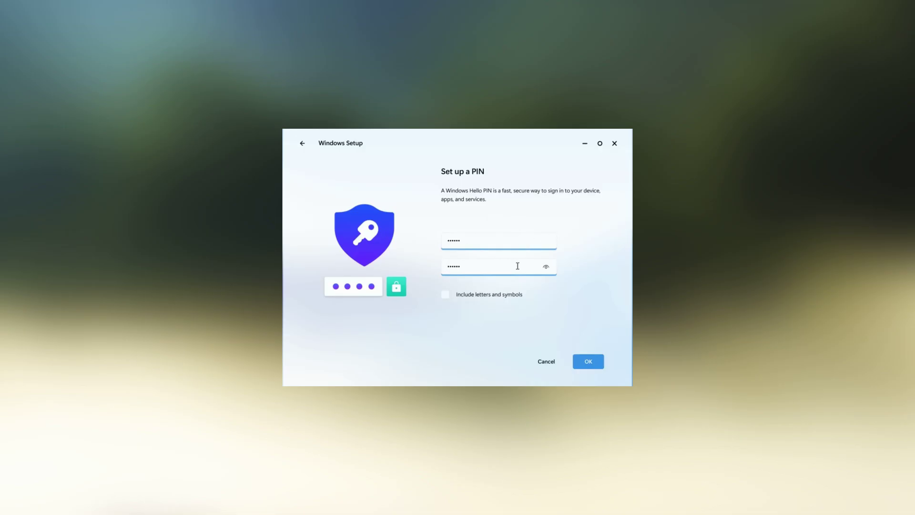
{"action": "left_click", "coordinate": [579, 368]}
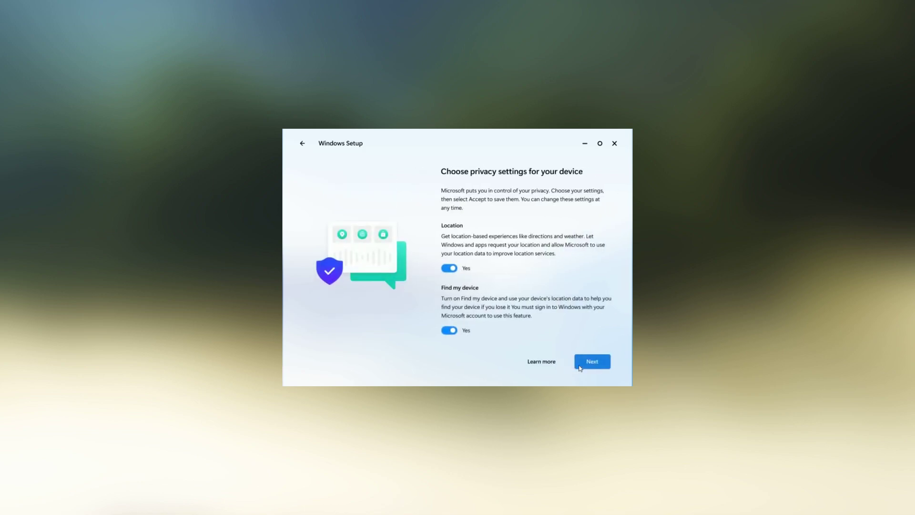
Step: Accept the device privacy settings, leaving Location, Find my device and Advertising ID set to Yes
{"action": "left_click", "coordinate": [579, 368]}
{"action": "left_click", "coordinate": [579, 367]}
{"action": "left_click", "coordinate": [580, 368]}
{"action": "left_click", "coordinate": [580, 368]}
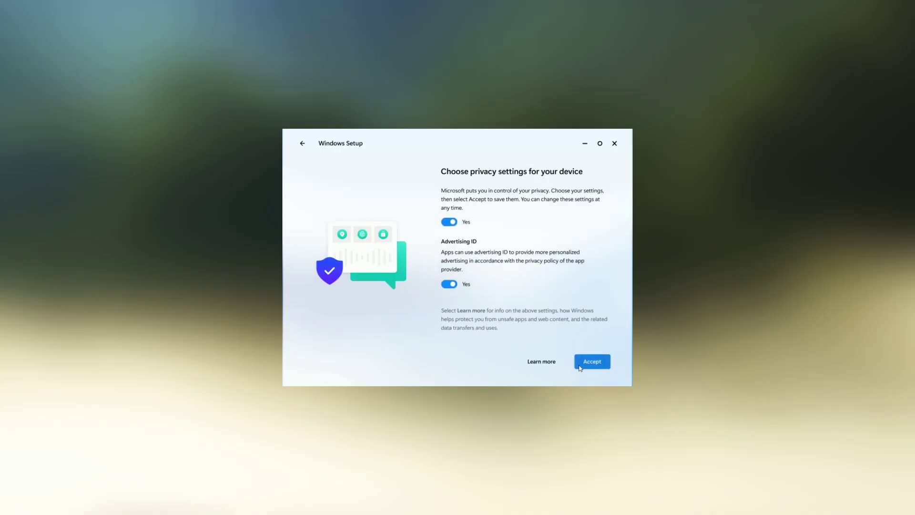
{"action": "left_click", "coordinate": [579, 368]}
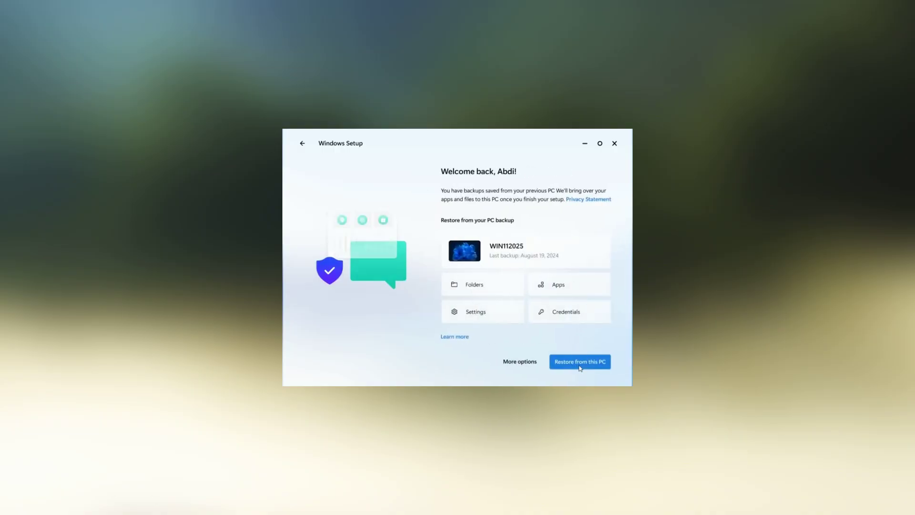
Step: Pass over restoring from the PC backup, skip the experience customization and apply the recommended quick settings
{"action": "left_click", "coordinate": [523, 366]}
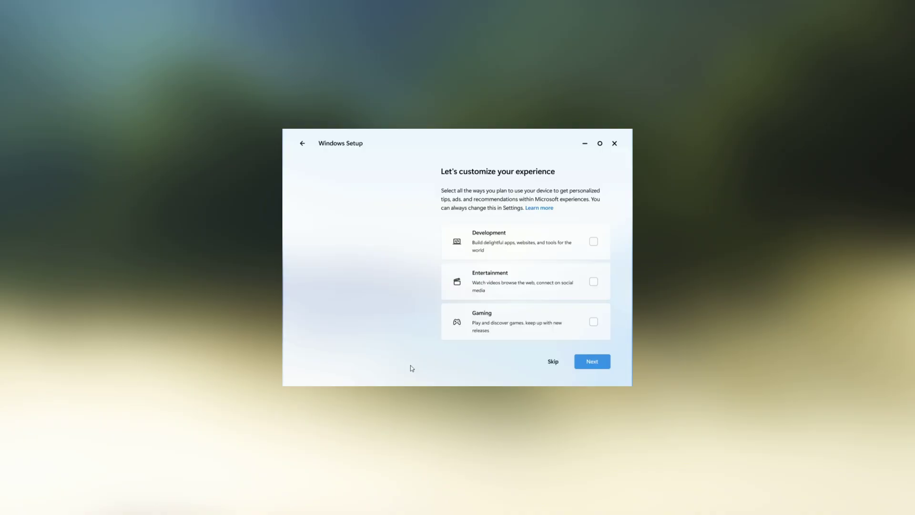
{"action": "scroll", "coordinate": [439, 294], "scroll_direction": "down", "scroll_amount": 5}
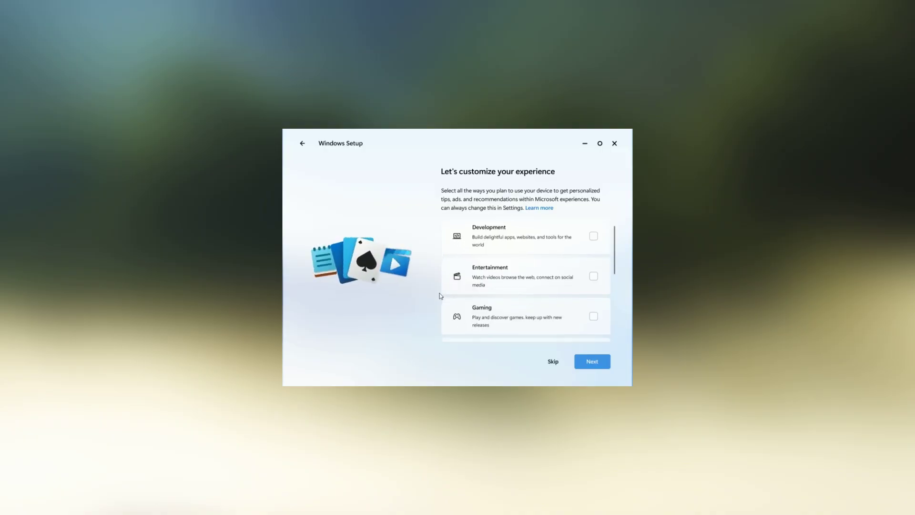
{"action": "scroll", "coordinate": [439, 295], "scroll_direction": "up", "scroll_amount": 6}
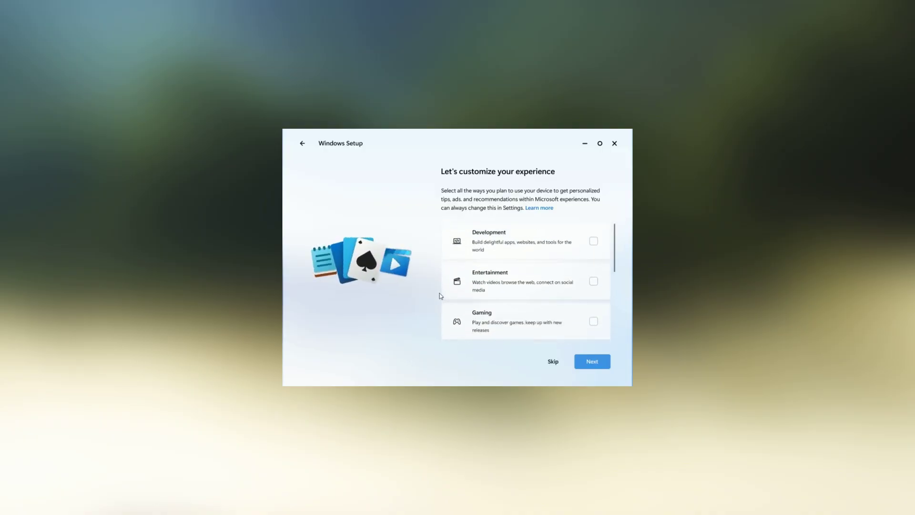
{"action": "left_click", "coordinate": [554, 363]}
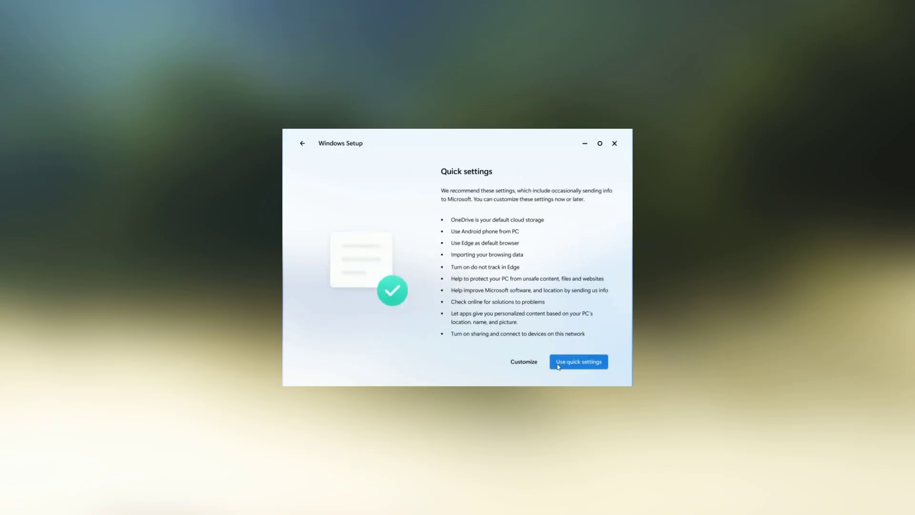
{"action": "left_click", "coordinate": [558, 366]}
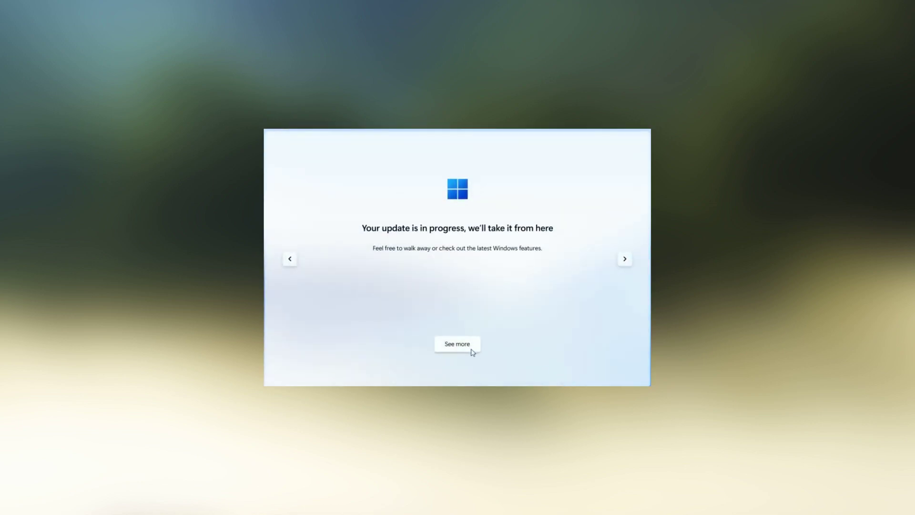
Step: Look through the slides on the latest Windows features while the update is in progress
{"action": "left_click", "coordinate": [459, 347]}
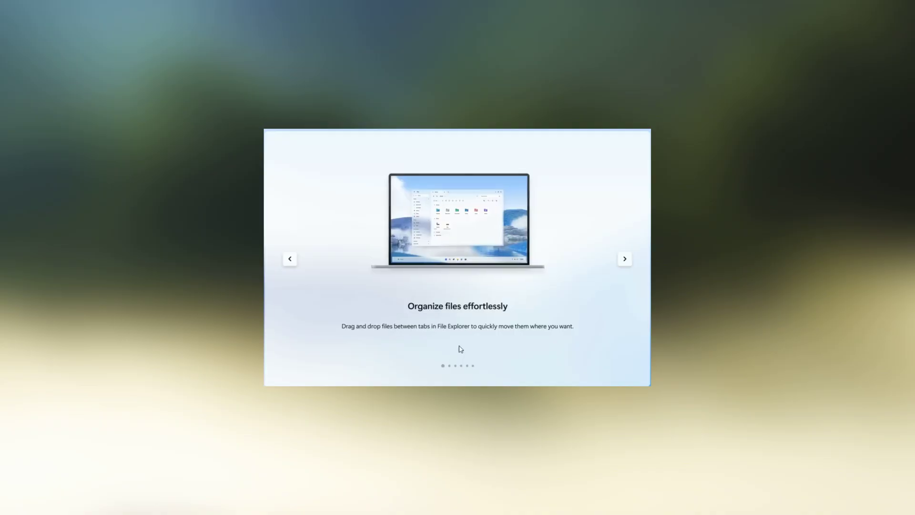
{"action": "left_click", "coordinate": [626, 261]}
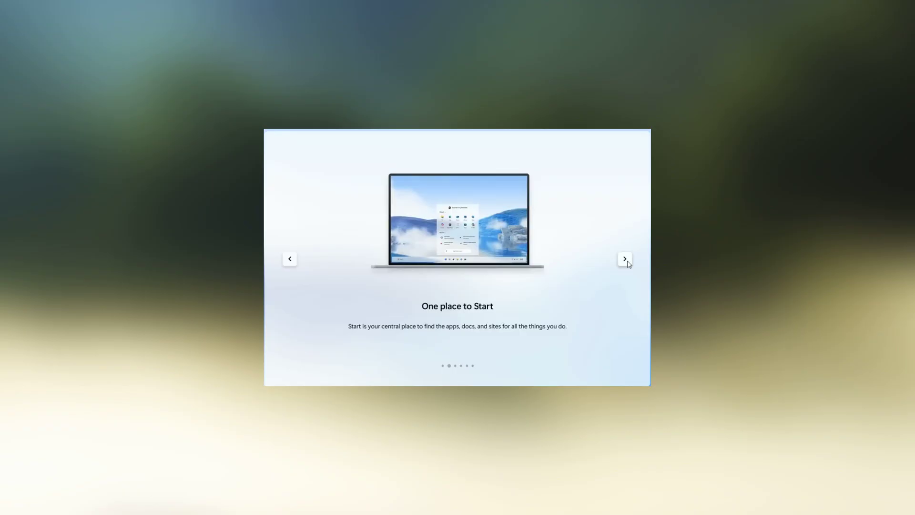
{"action": "left_click", "coordinate": [628, 264]}
{"action": "left_click", "coordinate": [628, 264]}
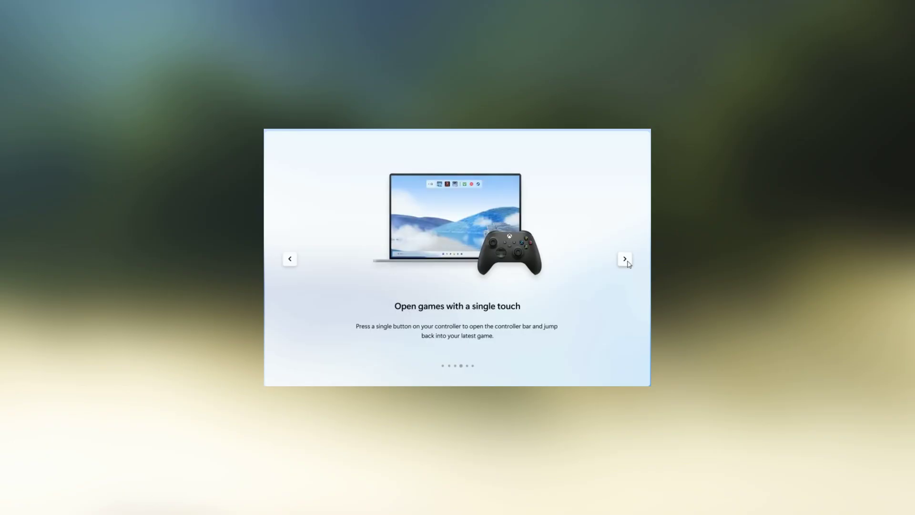
{"action": "left_click", "coordinate": [625, 260]}
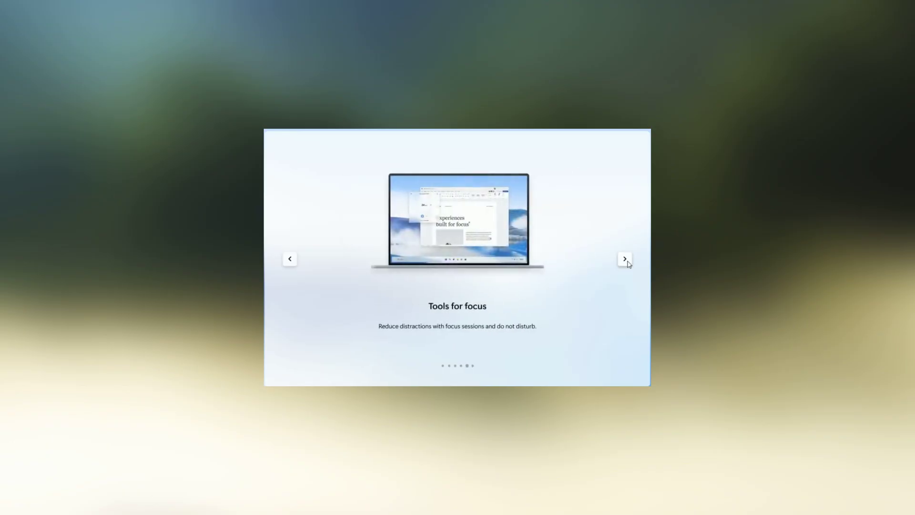
{"action": "left_click", "coordinate": [628, 262]}
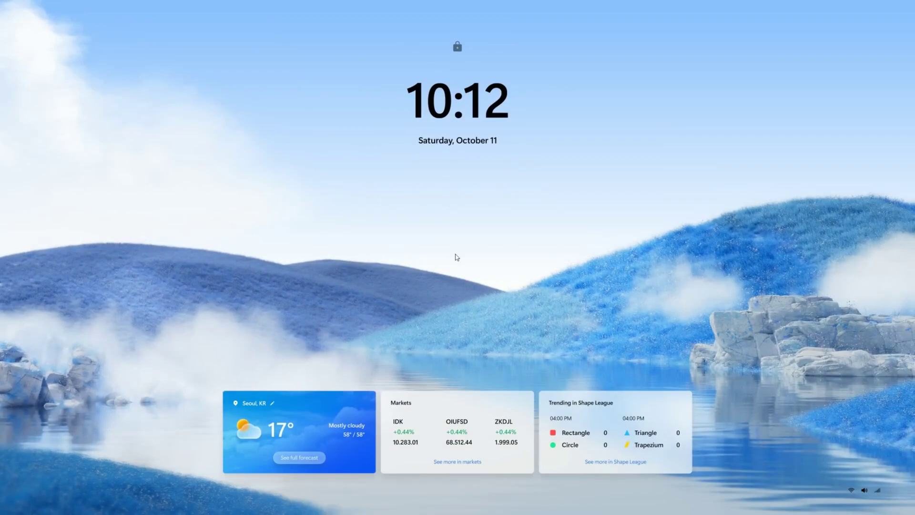
Step: Dismiss the lock screen and sign in to the account with its PIN
{"action": "left_click_drag", "start_coordinate": [639, 257], "coordinate": [639, 172]}
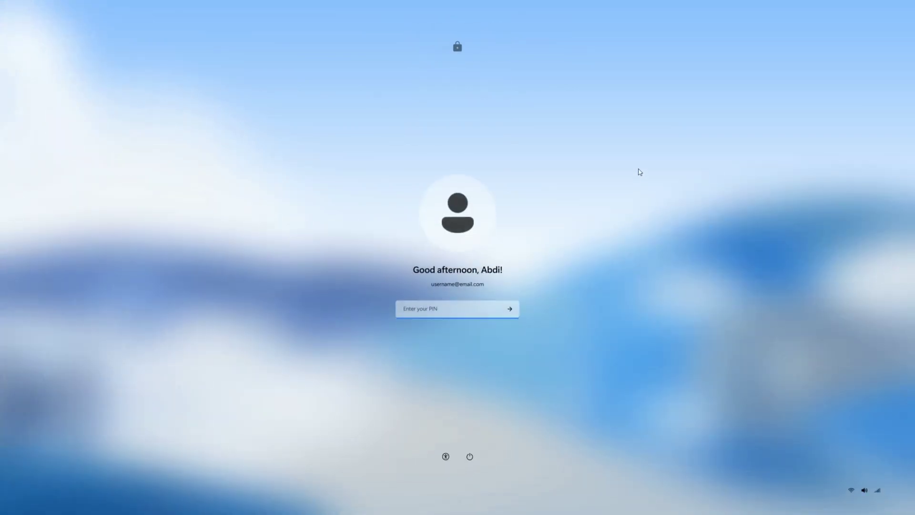
{"action": "left_click", "coordinate": [471, 309]}
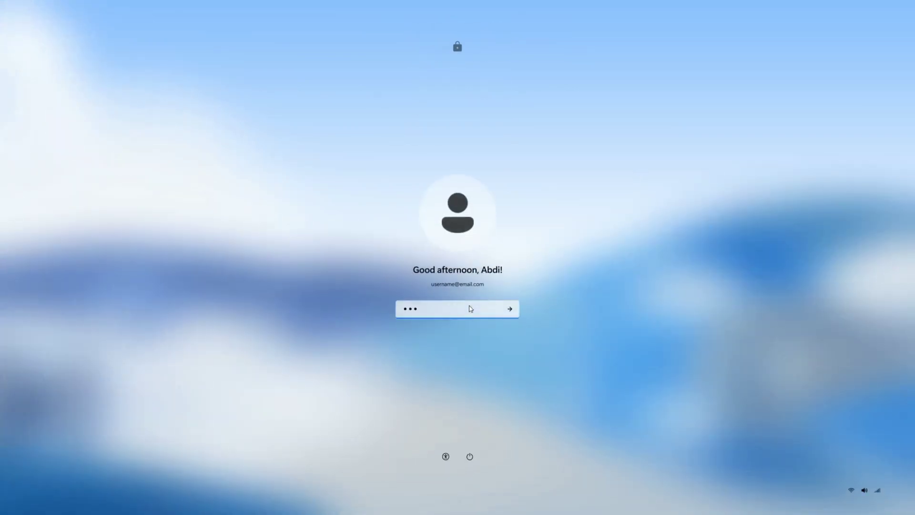
{"action": "left_click", "coordinate": [509, 309]}
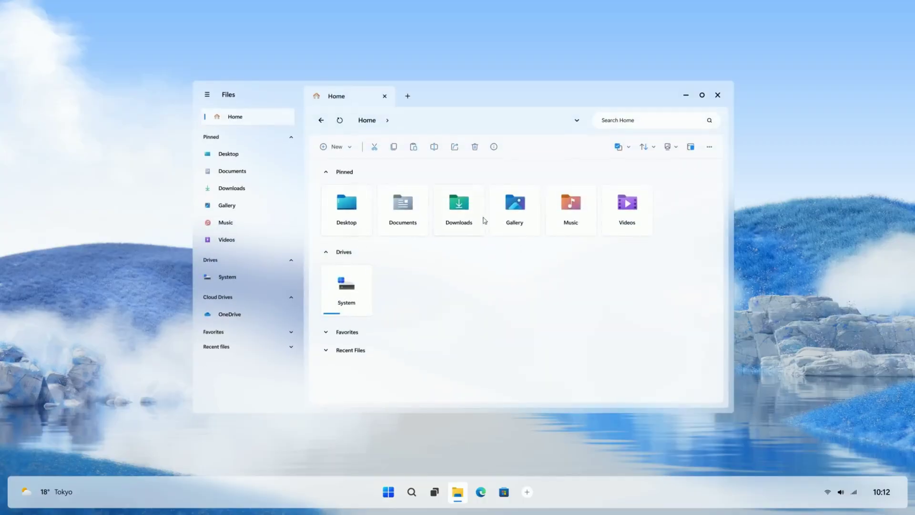
Step: Open the pinned Gallery folder in the Files window
{"action": "left_click", "coordinate": [516, 209]}
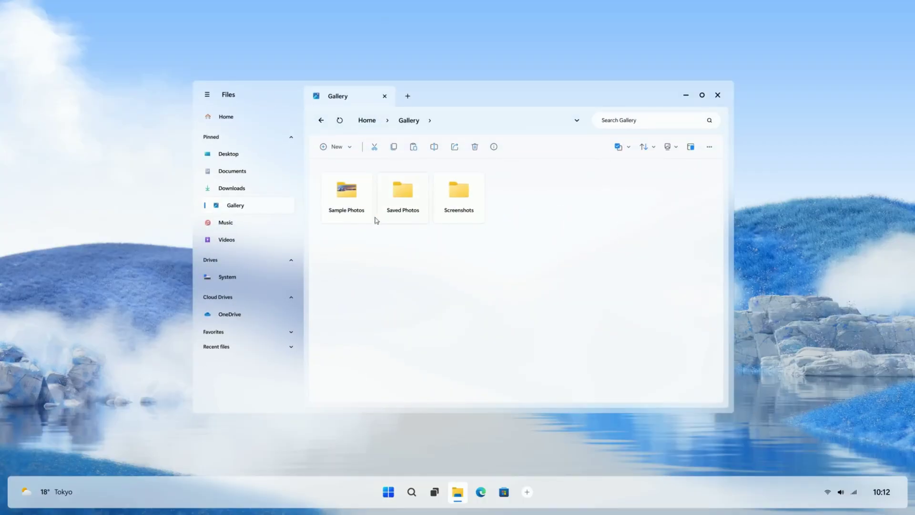
Step: Browse the Sample Photos folder in Gallery and the pinned Music folder in Files
{"action": "double_click", "coordinate": [354, 220]}
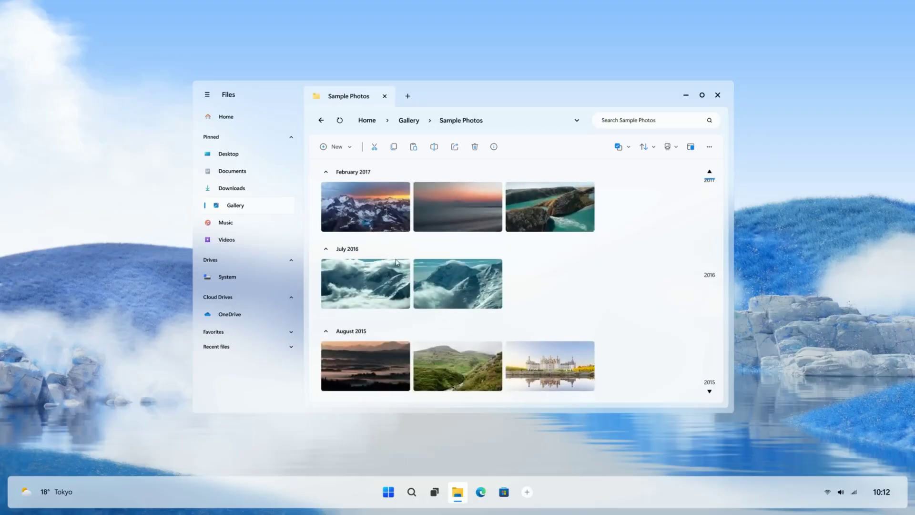
{"action": "left_click", "coordinate": [239, 225]}
Step: Switch to Settings and set the color mode to Dark under the Personalization color options
{"action": "key", "text": "super+i"}
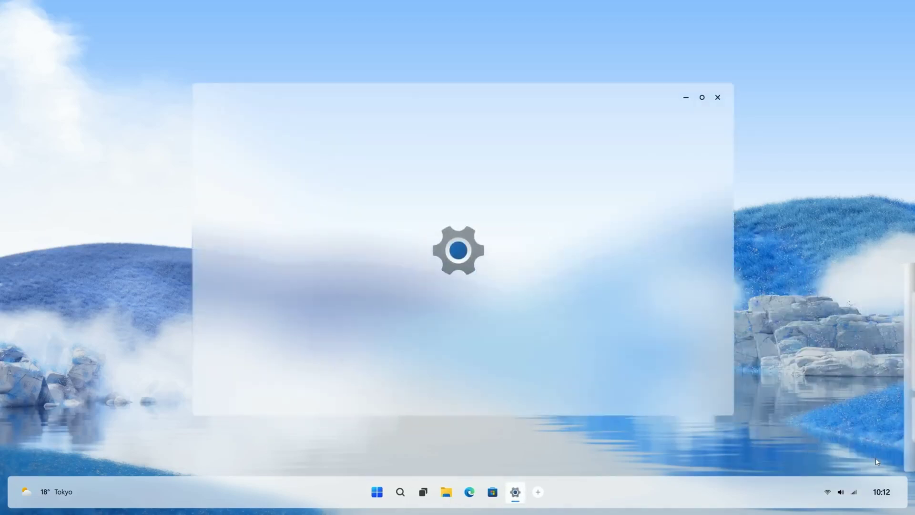
{"action": "left_click", "coordinate": [245, 196]}
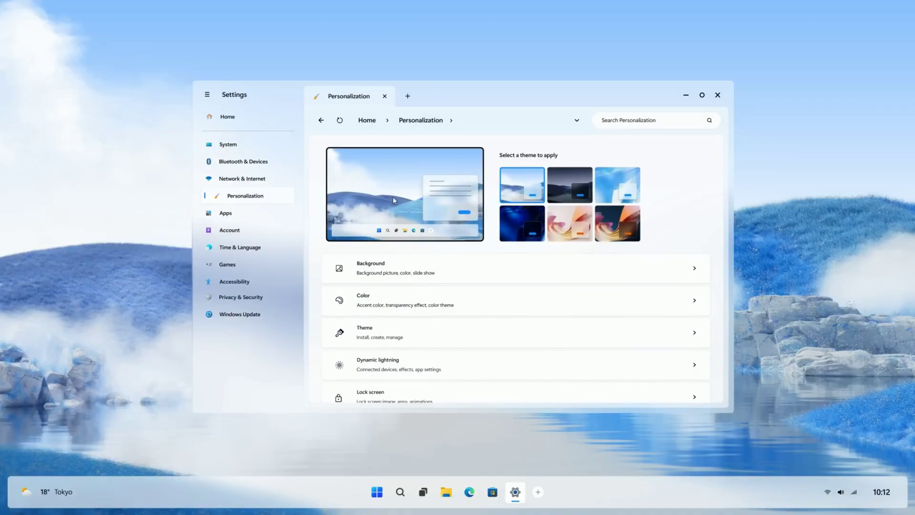
{"action": "left_click", "coordinate": [394, 301]}
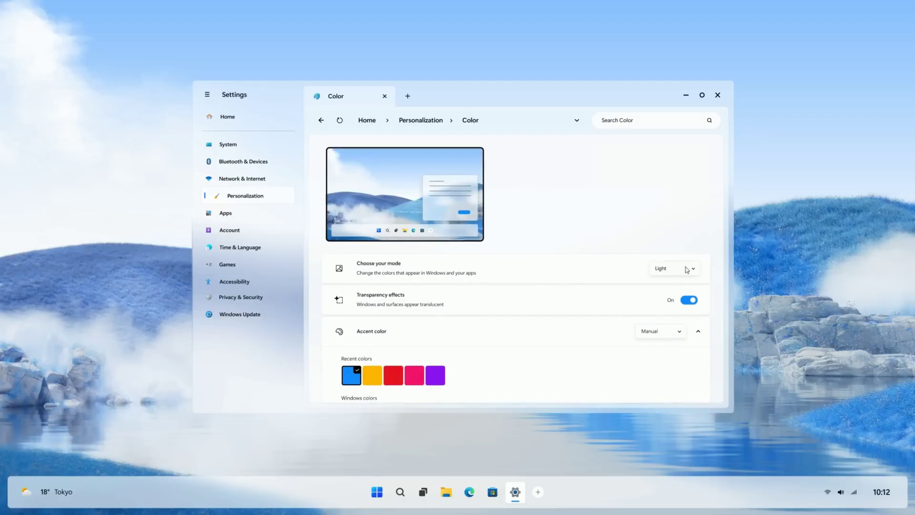
{"action": "left_click", "coordinate": [688, 270]}
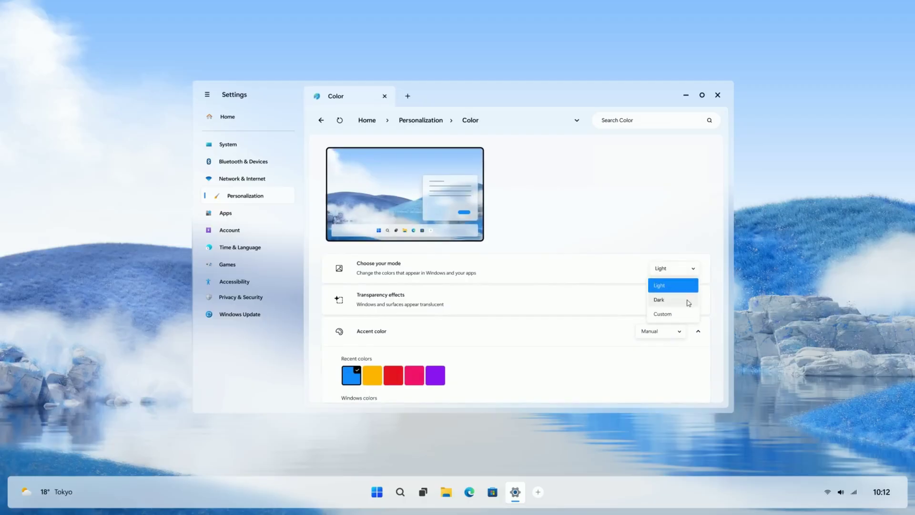
{"action": "left_click", "coordinate": [688, 300]}
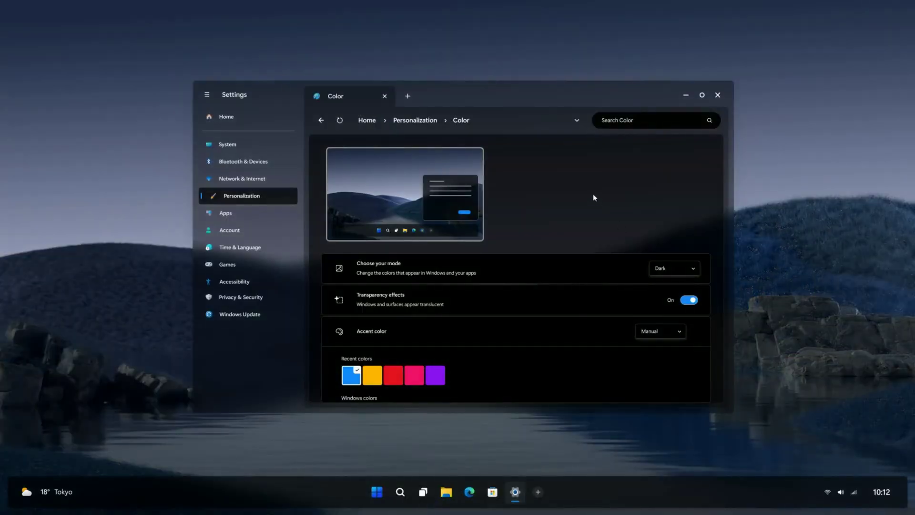
Step: Return to the Personalization page and open its Background settings
{"action": "left_click", "coordinate": [322, 121]}
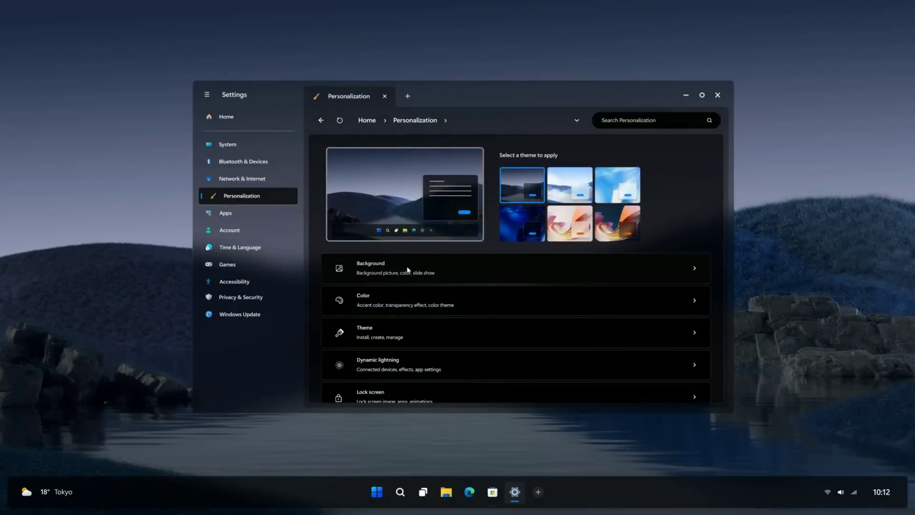
{"action": "left_click", "coordinate": [407, 268]}
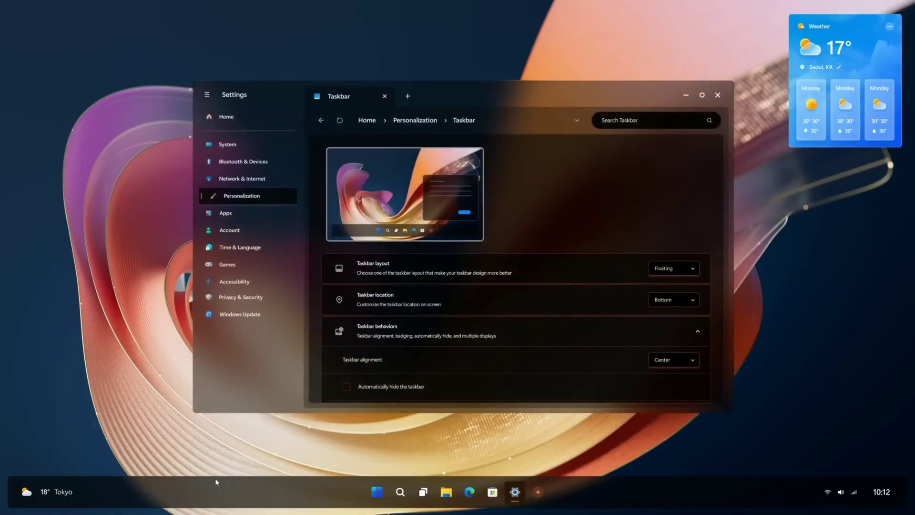
Step: Set the taskbar layout to Compact and close the Settings window
{"action": "left_click", "coordinate": [675, 270]}
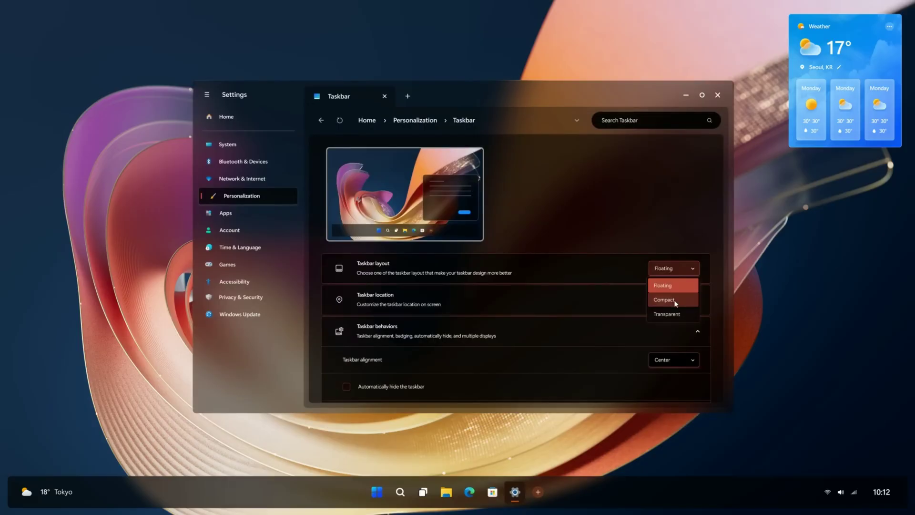
{"action": "left_click", "coordinate": [675, 301]}
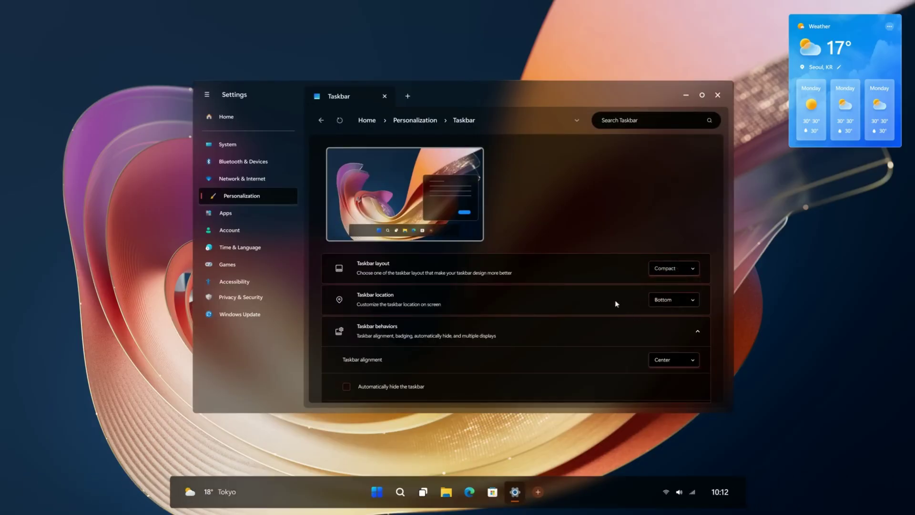
{"action": "left_click", "coordinate": [717, 95]}
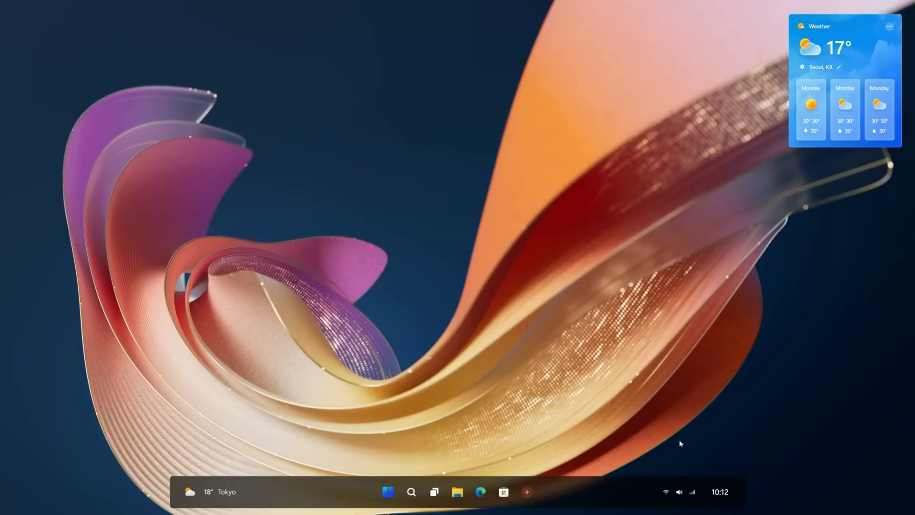
Step: Shut down the computer using the power options in Quick settings
{"action": "left_click", "coordinate": [673, 496]}
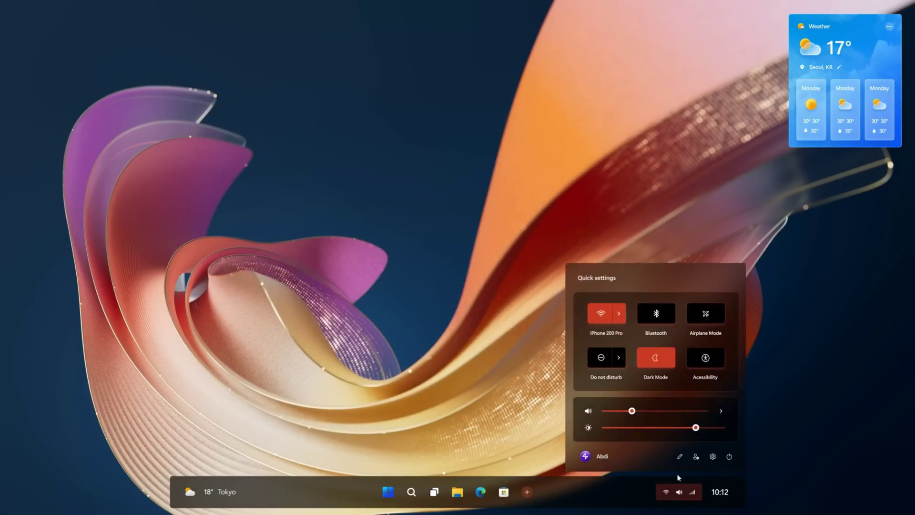
{"action": "left_click", "coordinate": [729, 458]}
{"action": "left_click", "coordinate": [729, 425]}
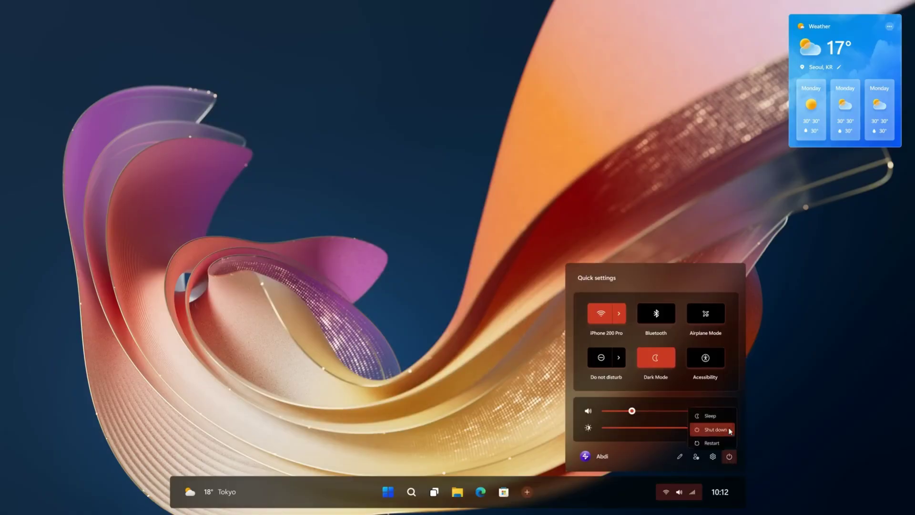